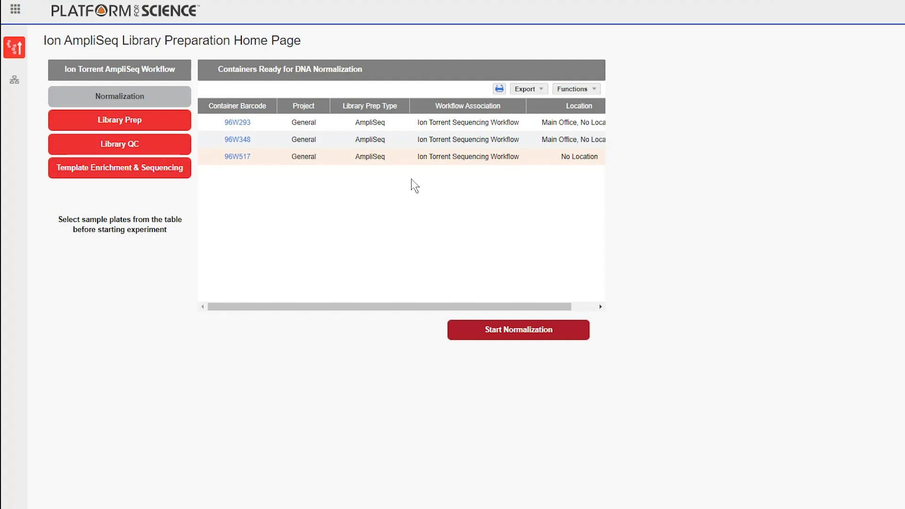
Create a normalization for plate 96W517 with target concentration 6.7 ng/uL and target volume 15
left_click(364, 159)
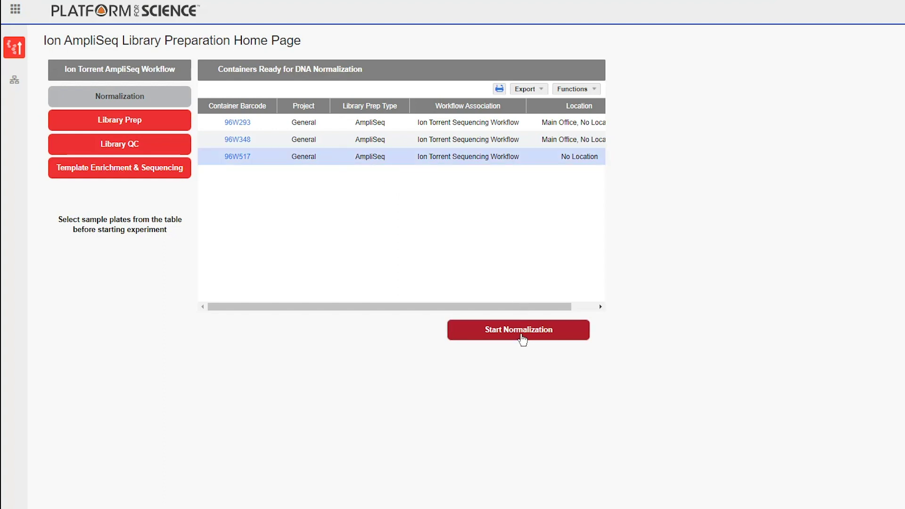
left_click(523, 338)
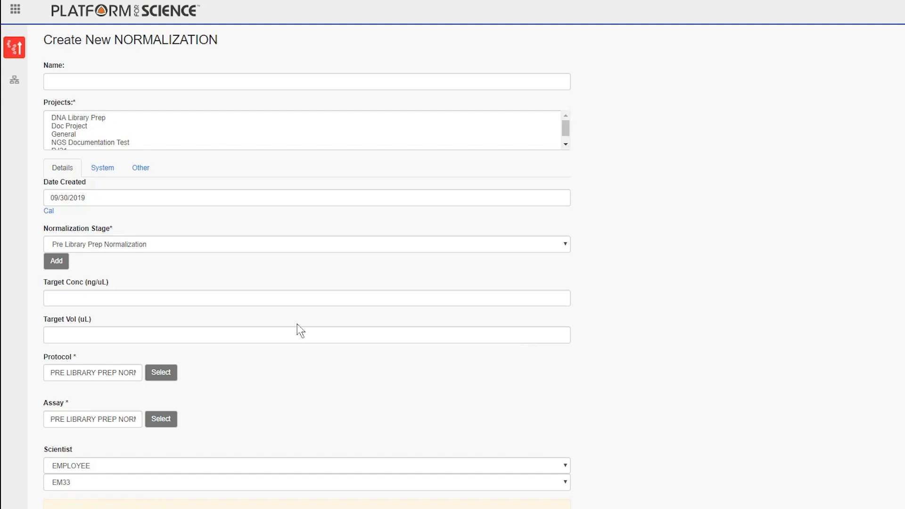
left_click(145, 297)
left_click(141, 326)
left_click(131, 335)
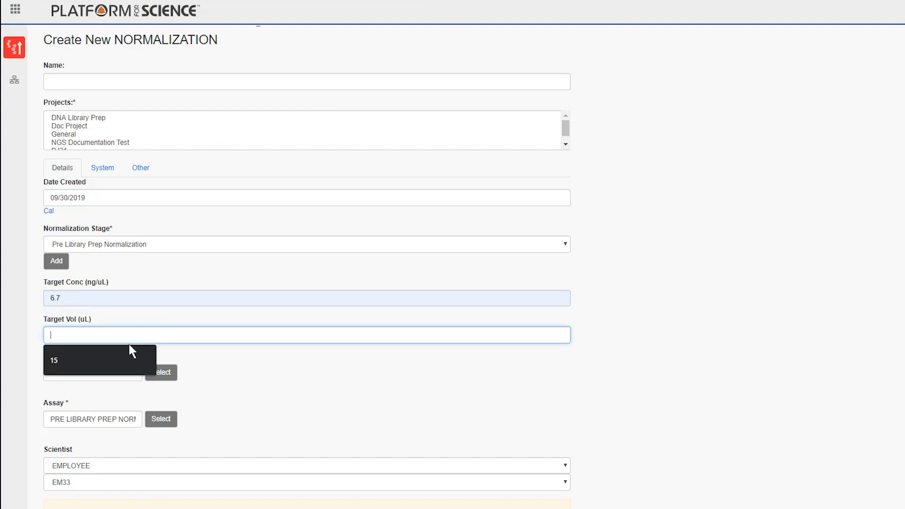
left_click(127, 360)
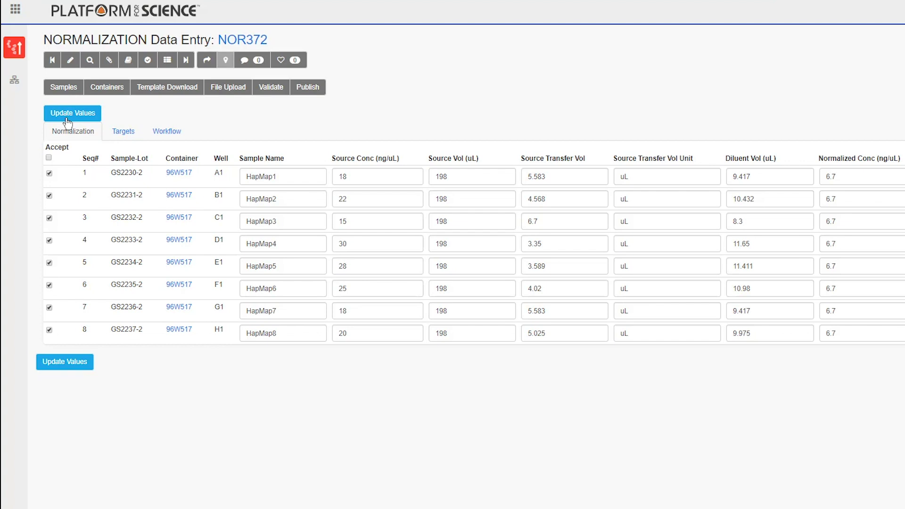
Return to the Library Preparation Home Page via the red workflow icon
left_click(21, 54)
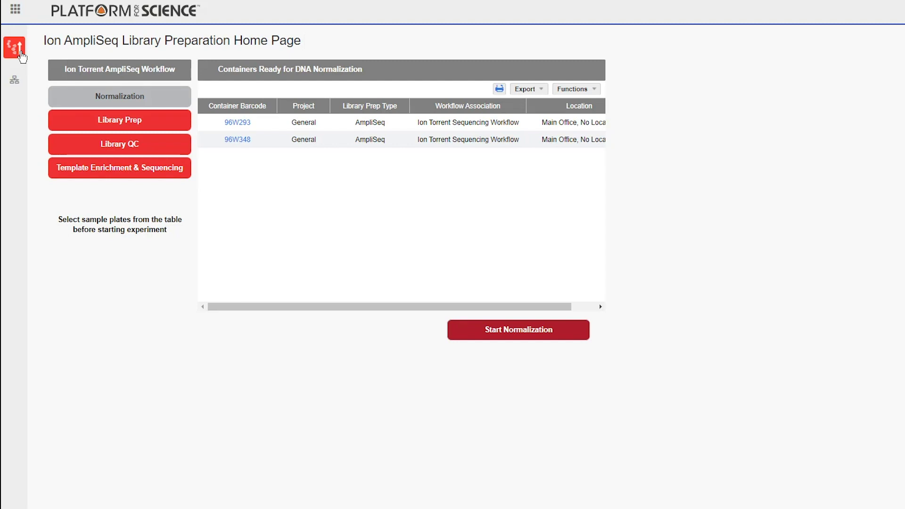
Create AmpliSeq library prep AMP106 for plate 96W518 with an IonCode barcode plate, and publish it
left_click(92, 124)
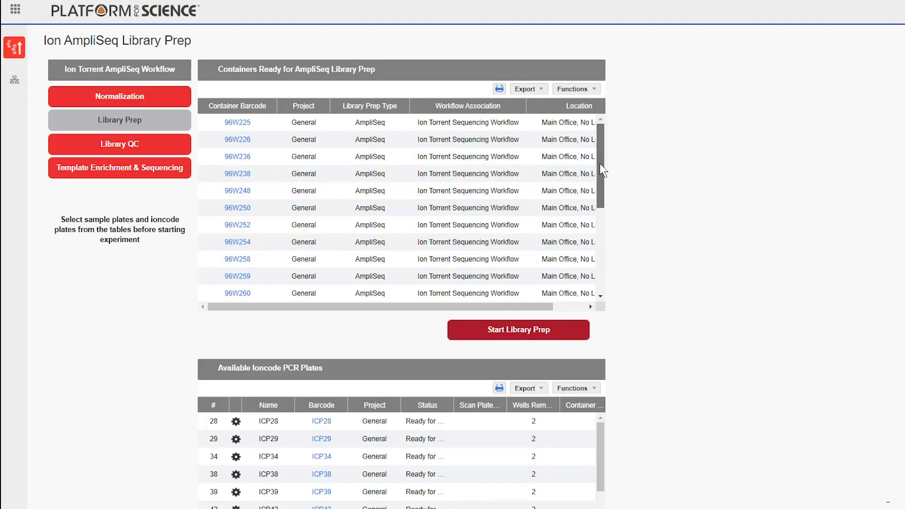
left_click_drag(599, 163, 604, 289)
left_click(285, 297)
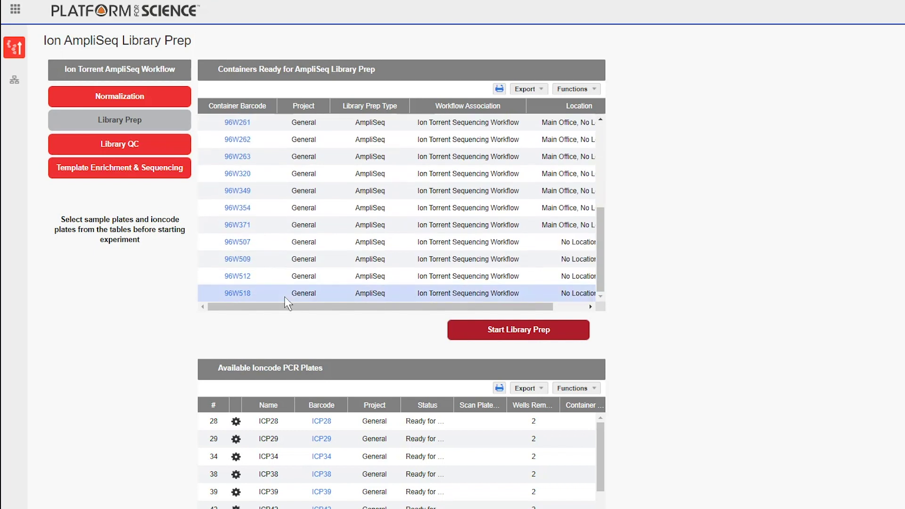
scroll(445, 481, "down", 5)
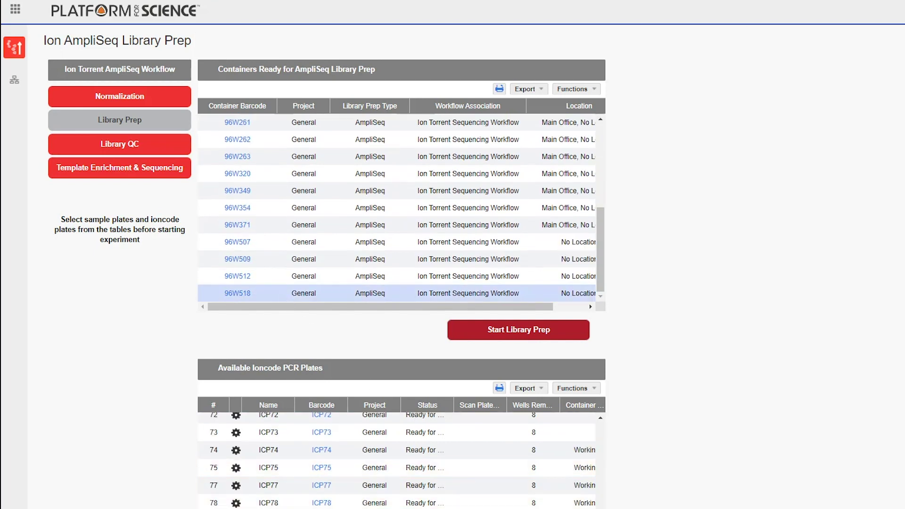
left_click(526, 332)
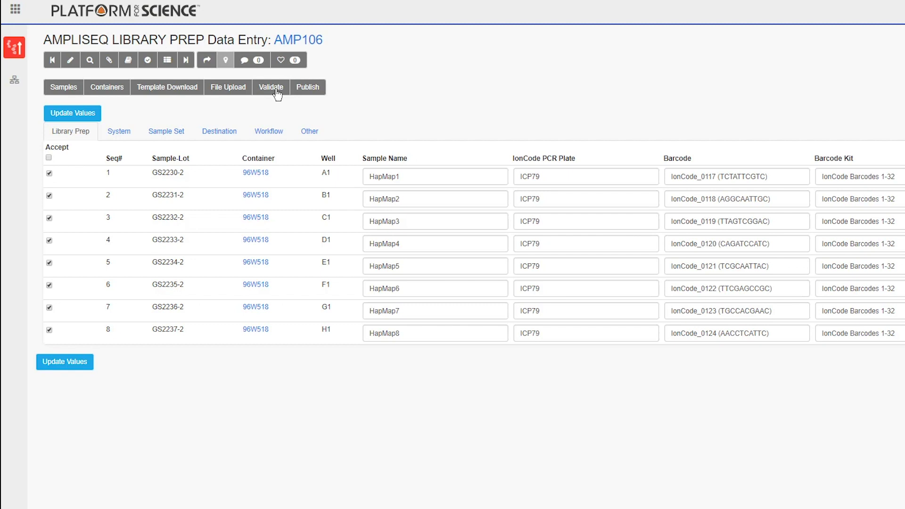
left_click(323, 92)
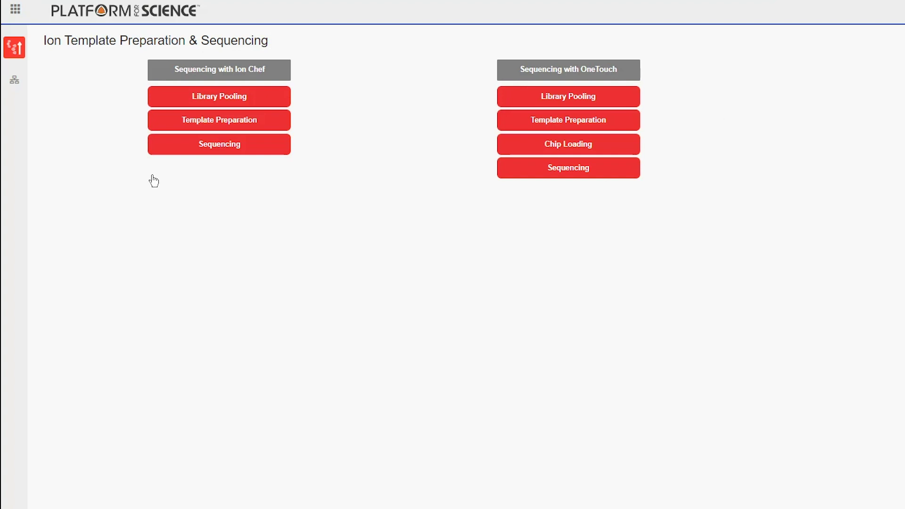
Choose pool LST82 on the Ion Chef template preparation dashboard
left_click(194, 122)
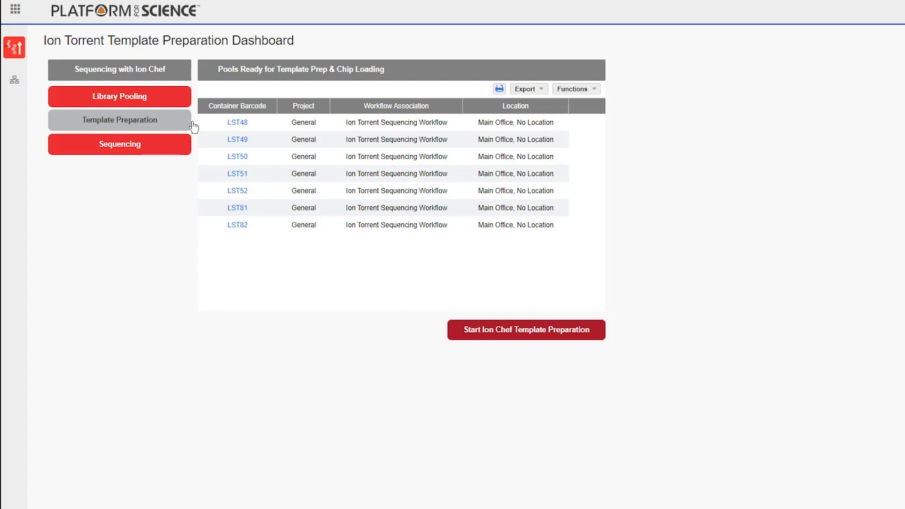
left_click(213, 227)
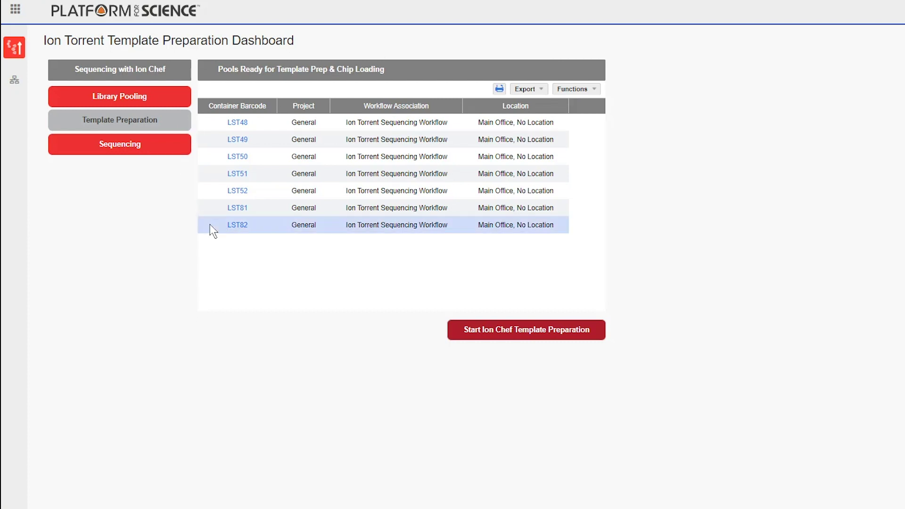
Start the Ion Chef template prep with a 25 uL sample volume and a suggested first chip ID
left_click(492, 332)
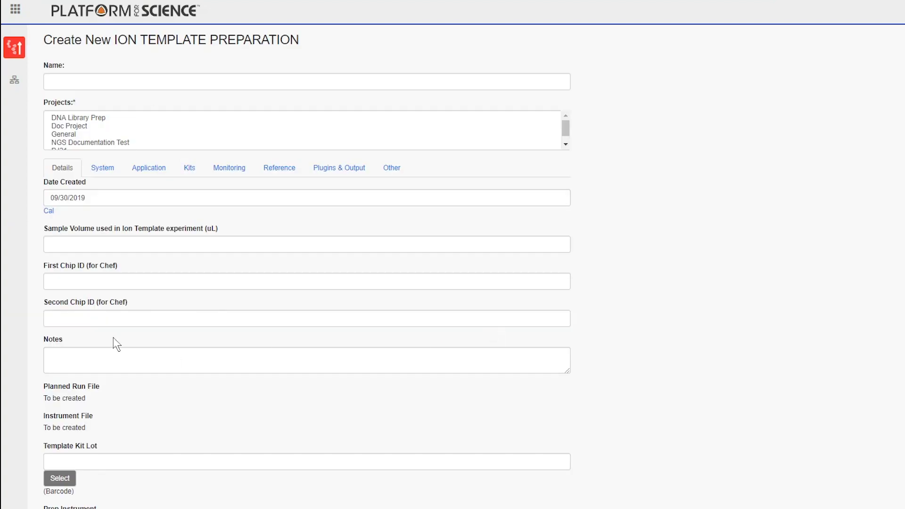
left_click(50, 244)
type("25")
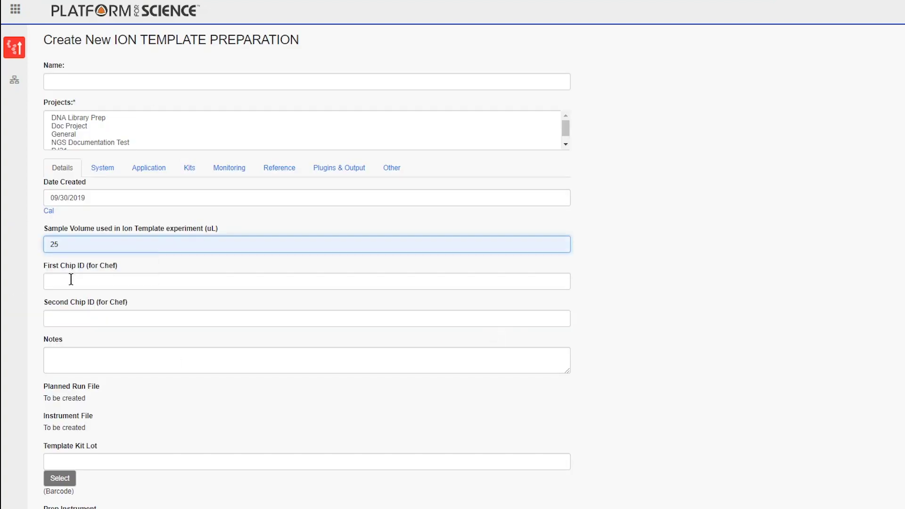
left_click(47, 281)
left_click(68, 412)
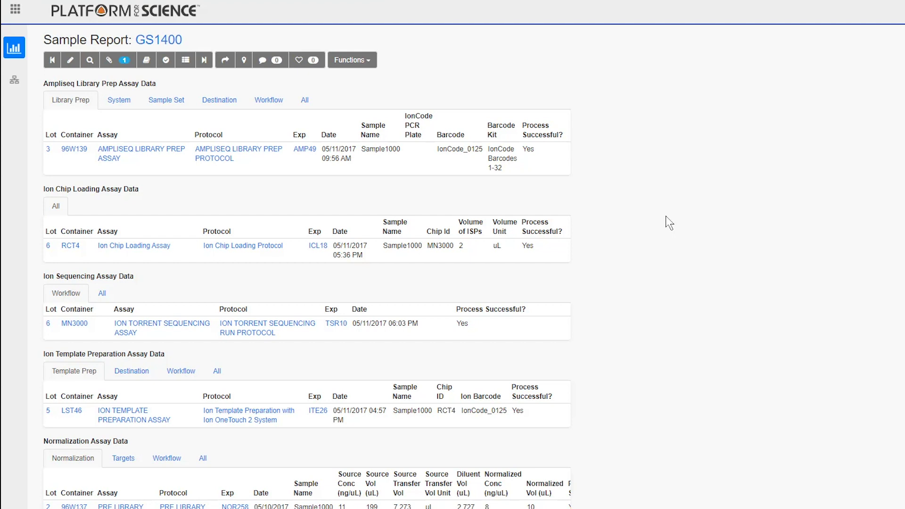
scroll(681, 222, "down", 1)
scroll(681, 221, "down", 1)
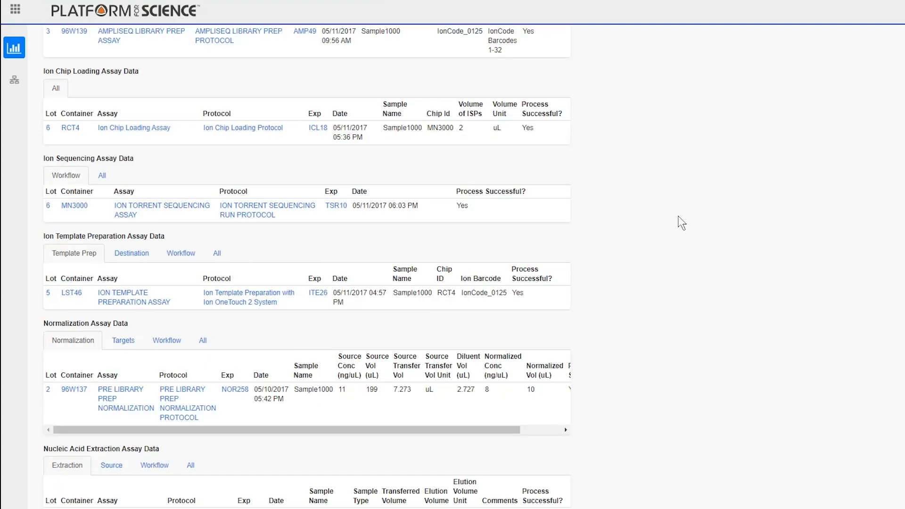
scroll(681, 222, "down", 1)
scroll(681, 222, "down", 1)
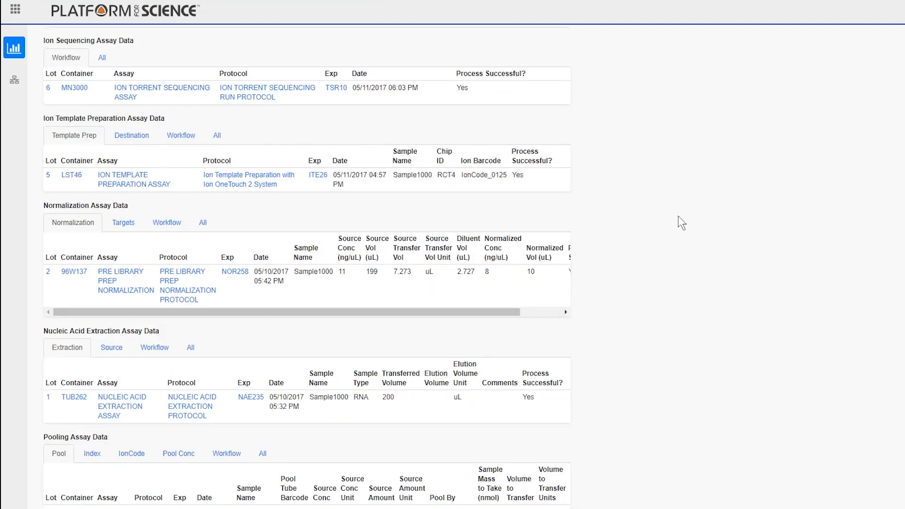
scroll(681, 222, "down", 1)
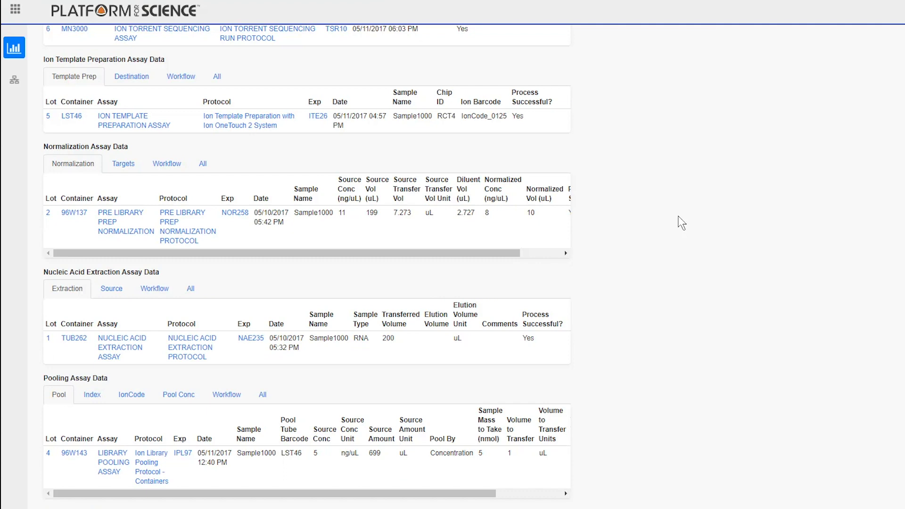